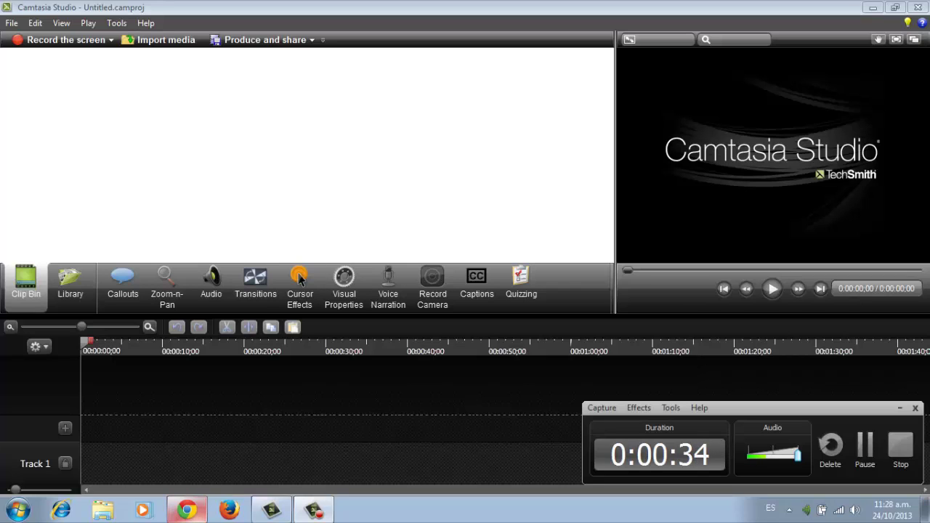
Step: Show the Google home page in Chrome and return to Camtasia Studio
key("alt+Tab")
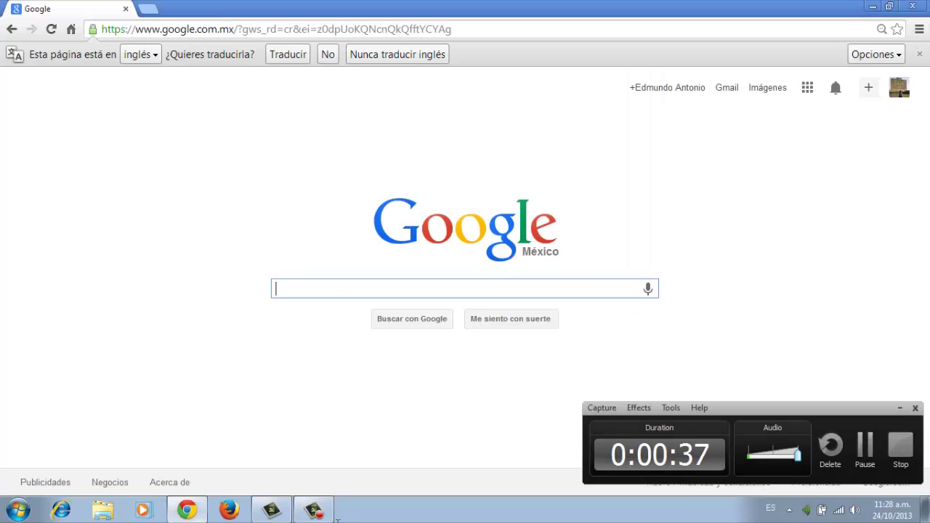
key("ctrl+l")
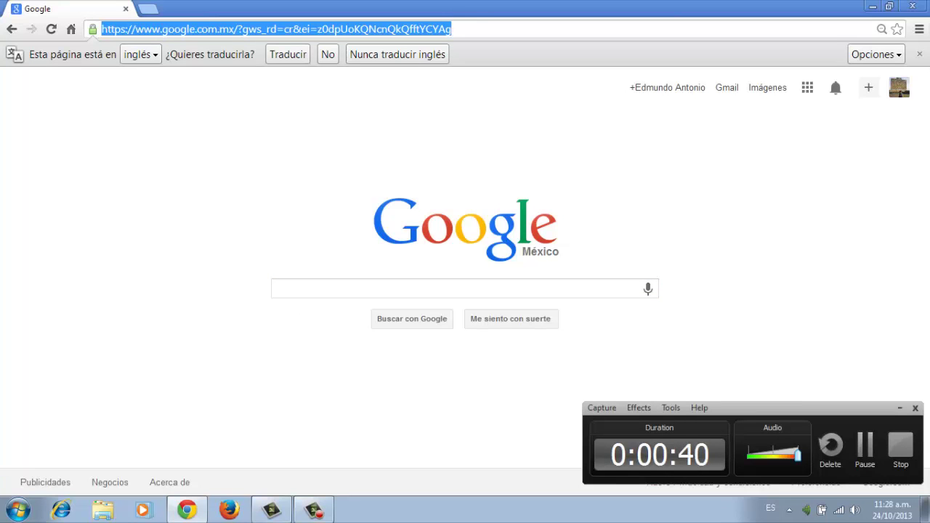
left_click(326, 131)
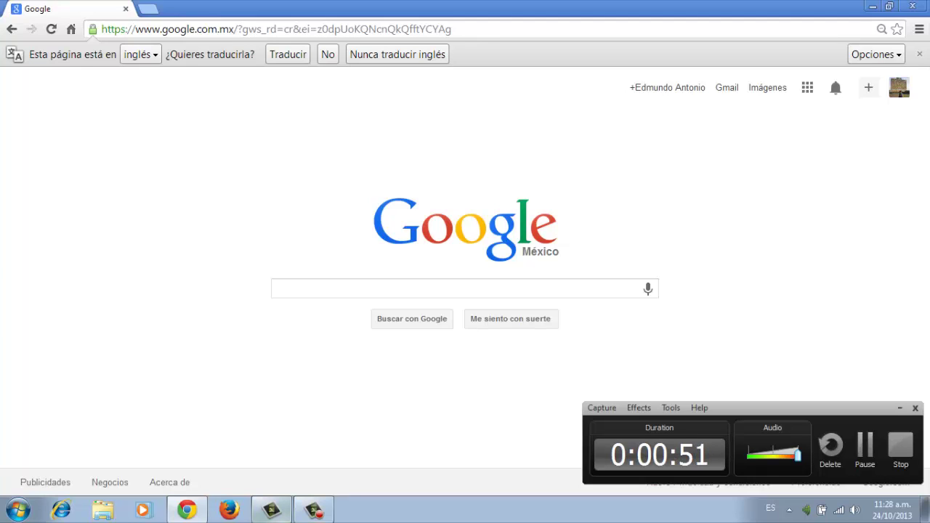
left_click(272, 509)
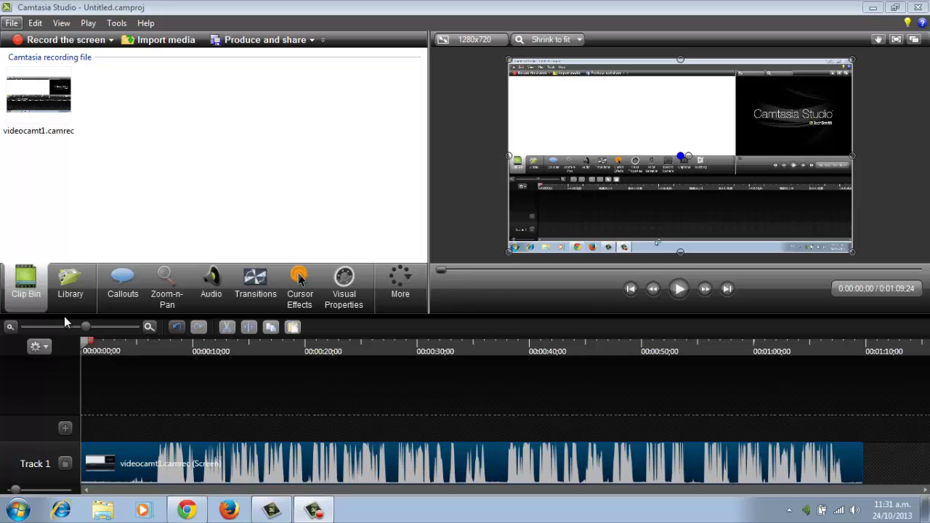
Step: Select the timeline range of the screen recording from 0:00:00;00 to 0:00:07;25
left_click(93, 348)
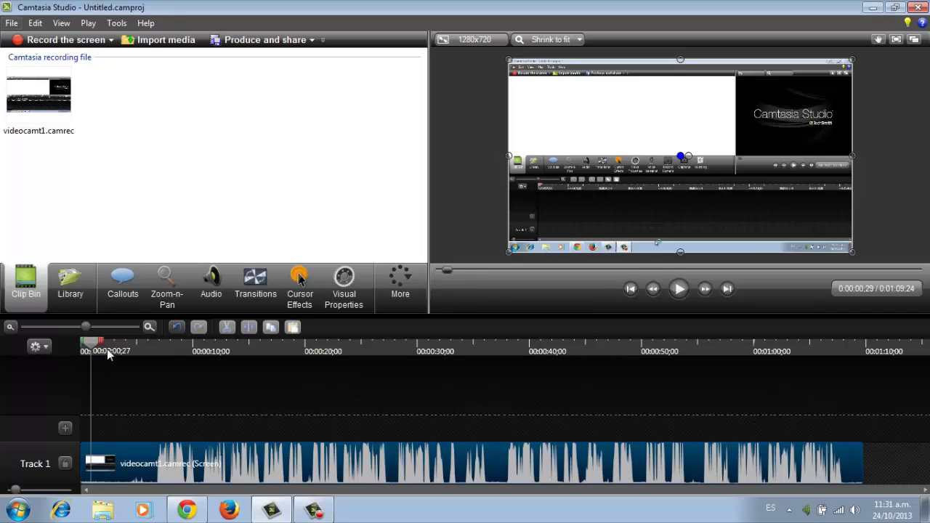
left_click_drag(101, 349, 164, 345)
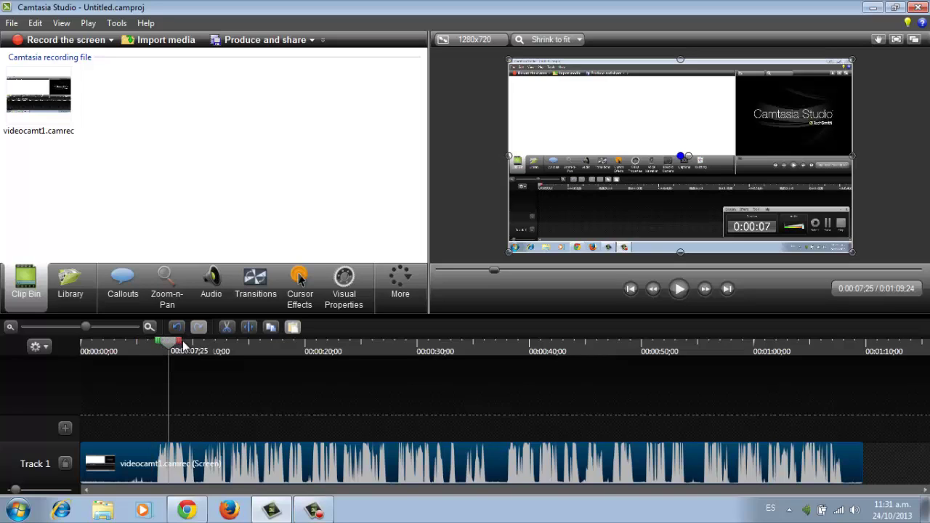
left_click_drag(160, 344, 29, 361)
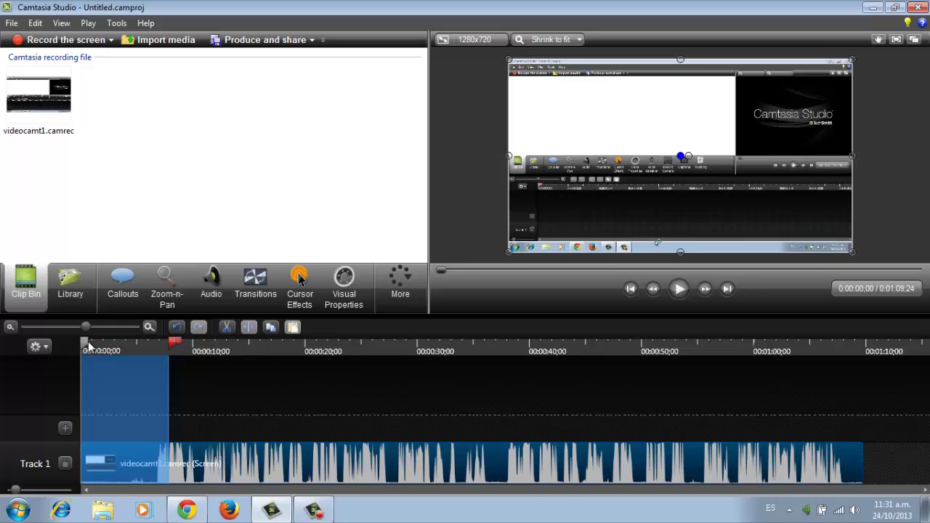
left_click_drag(85, 343, 177, 354)
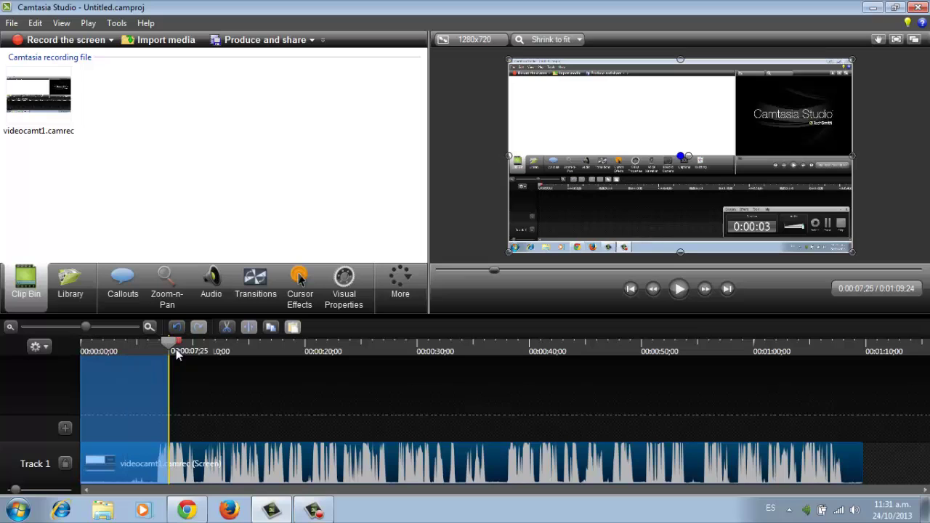
Step: Add a green straight arrow callout to the video at 0:00:11;18
left_click(70, 287)
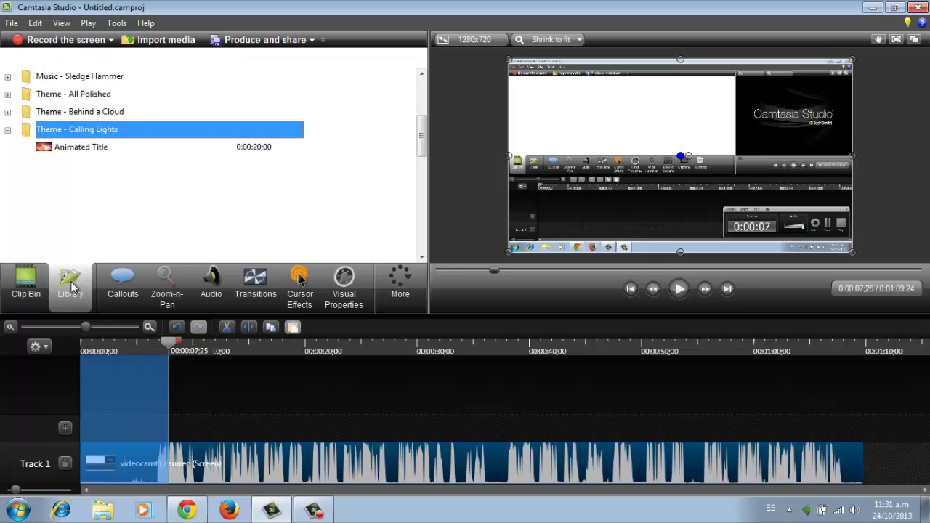
left_click(131, 285)
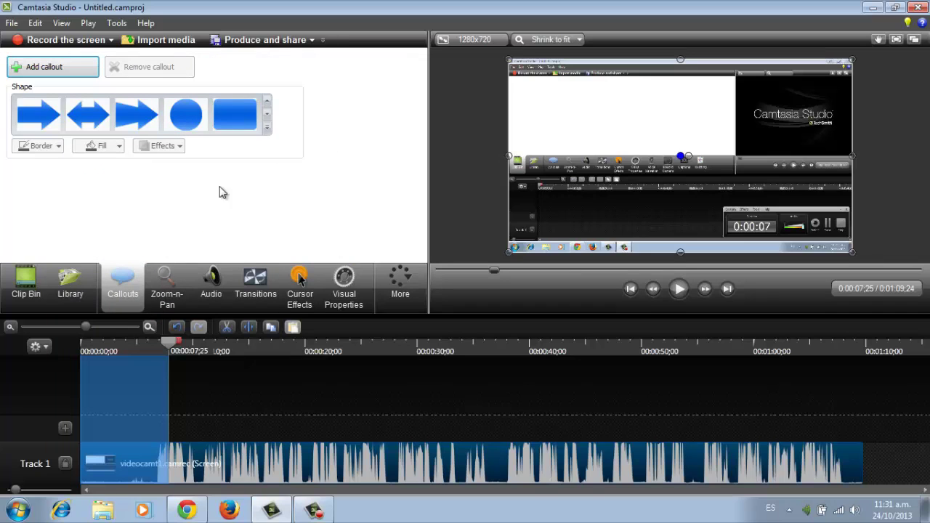
left_click(267, 133)
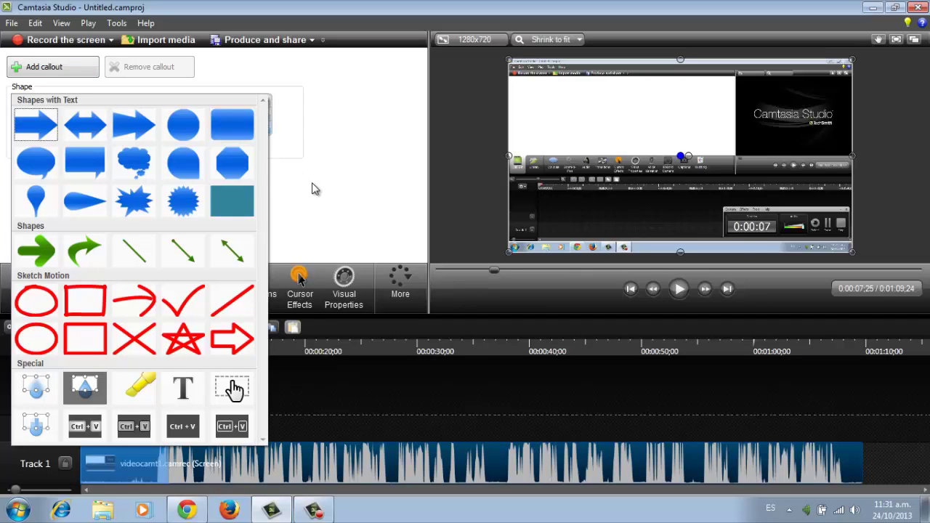
left_click(323, 221)
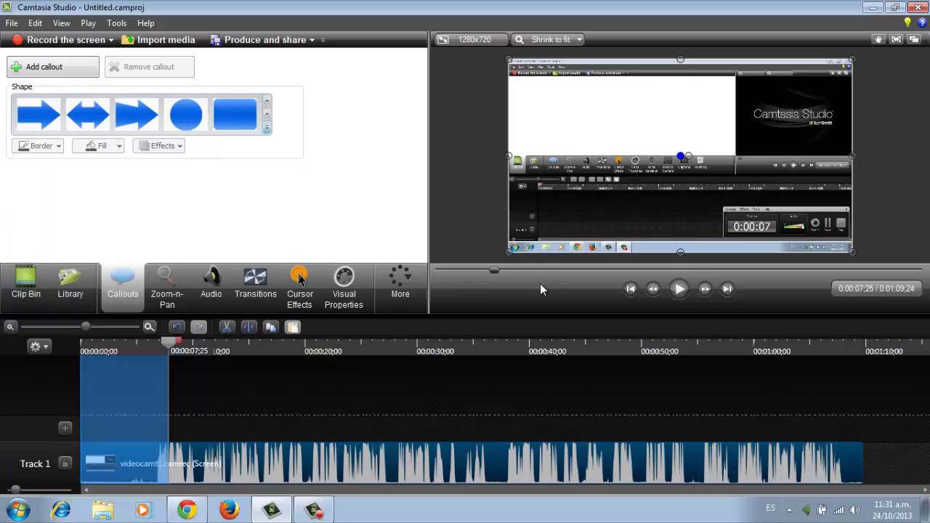
left_click_drag(492, 272, 519, 273)
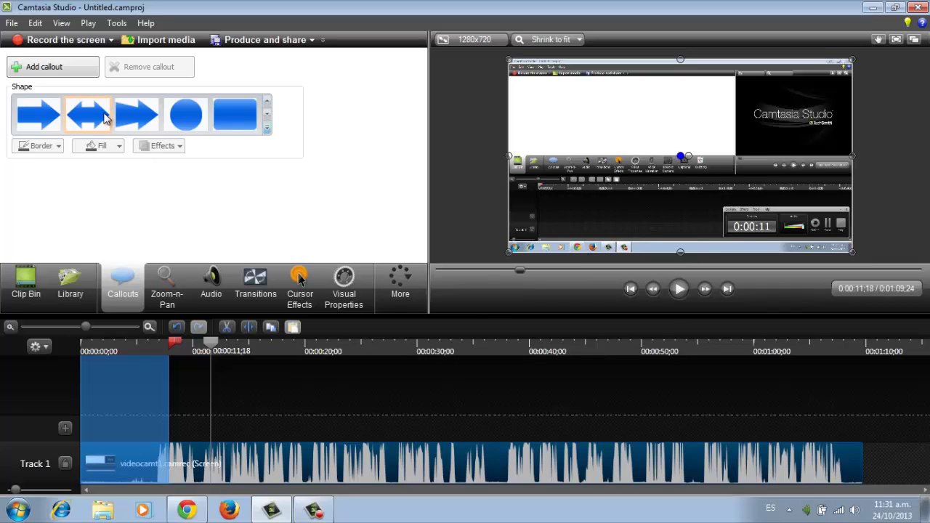
left_click(267, 129)
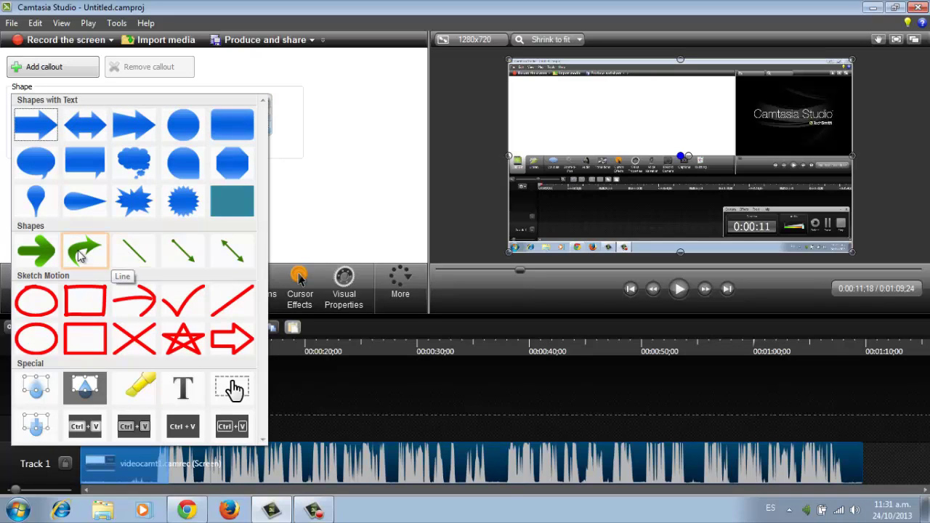
left_click(52, 252)
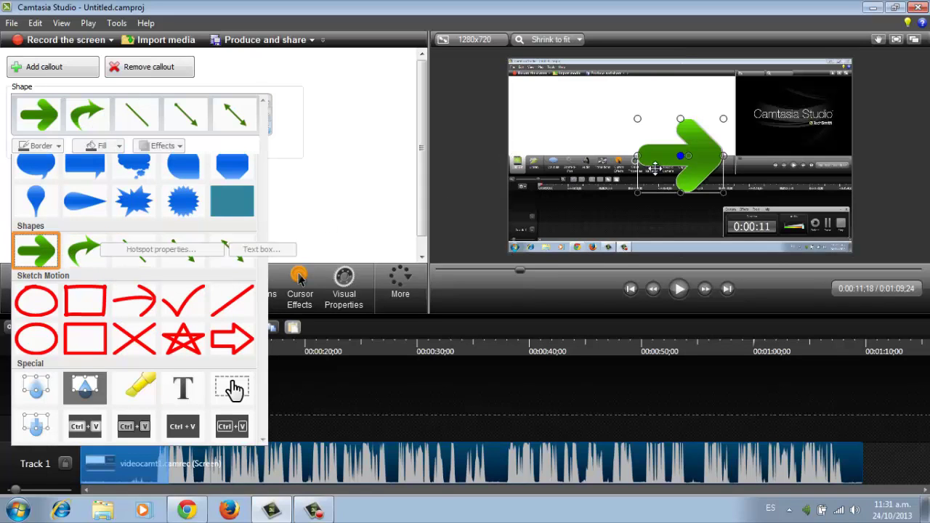
Step: Shrink, slim and rotate the arrow callout, placing it just above the taskbar icons in the preview so it points down-left
left_click_drag(638, 118, 570, 237)
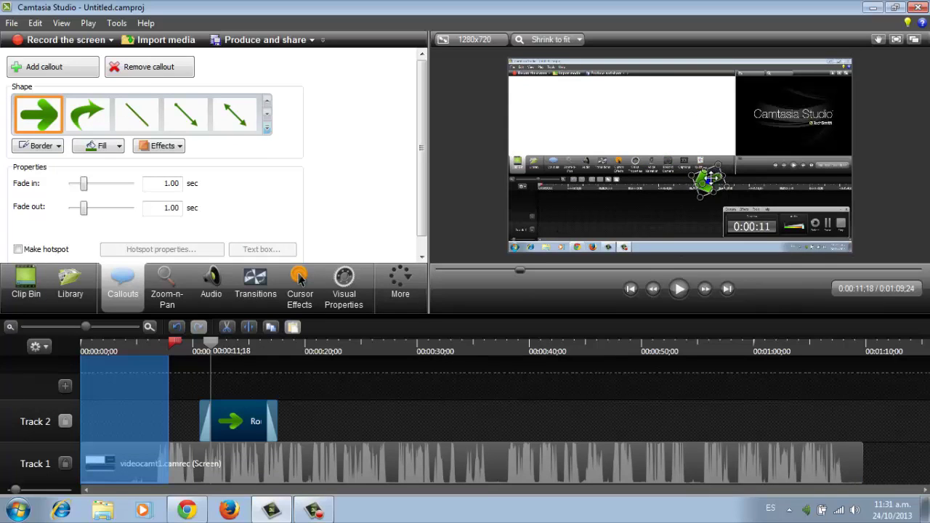
left_click_drag(710, 179, 637, 204)
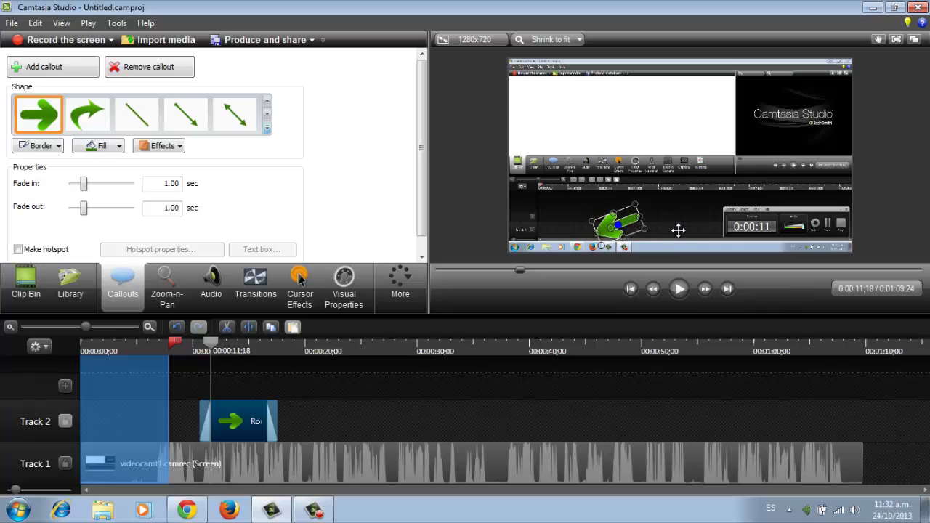
left_click(636, 214)
left_click(635, 213)
mouse_move(636, 203)
left_mouse_down()
mouse_move(629, 199)
mouse_move(641, 211)
left_mouse_up()
left_click(585, 210)
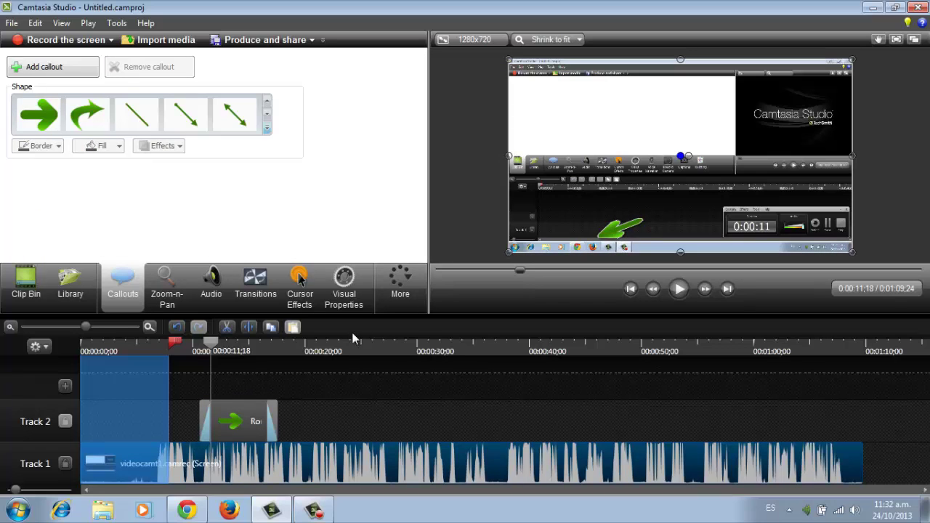
Step: Shorten the arrow callout on Track 2 so that it ends at about 0:00:13
left_click(263, 419)
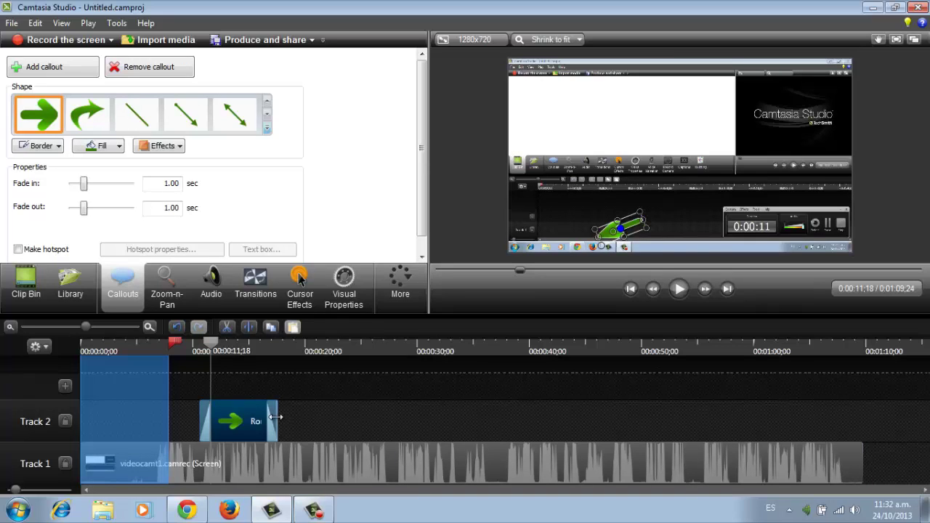
left_click_drag(277, 418, 227, 415)
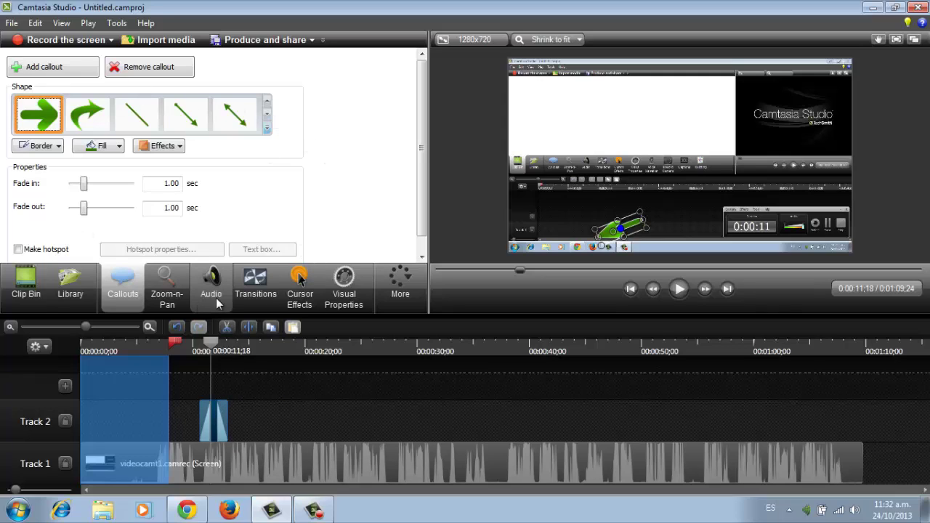
left_click(204, 298)
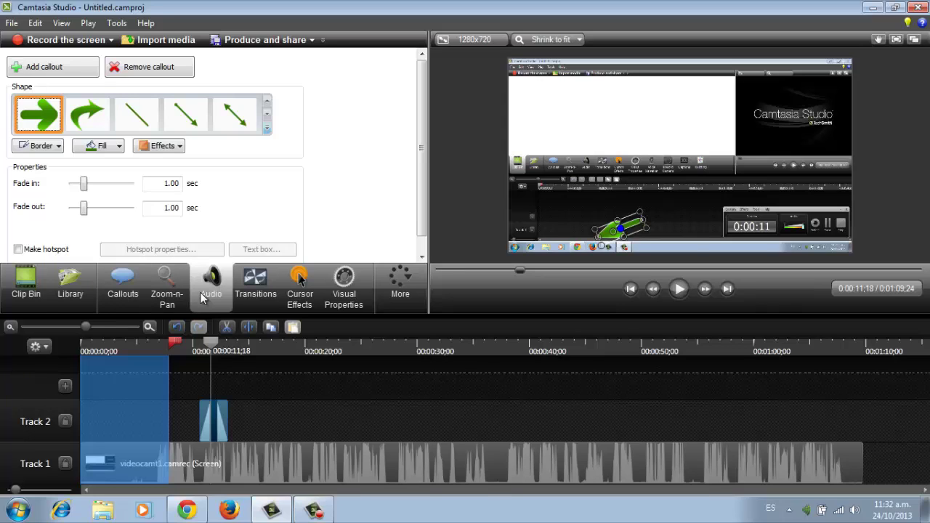
left_click(118, 297)
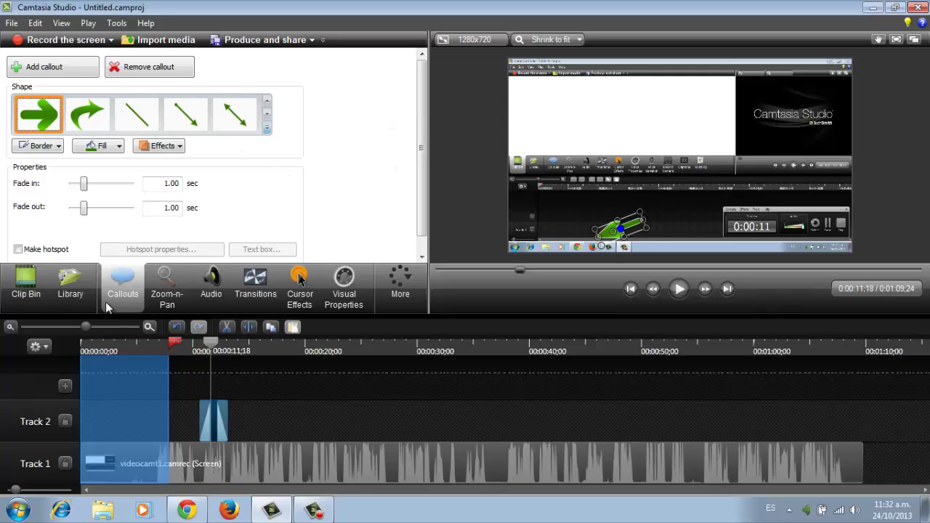
Step: Import the image CS.jpg from the Imágenes library into the Clip Bin
left_click(29, 290)
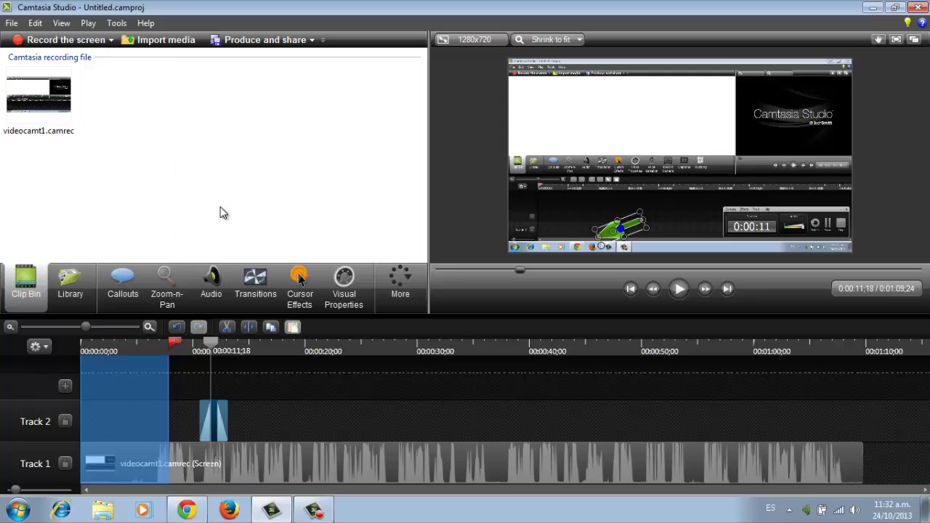
left_click(170, 40)
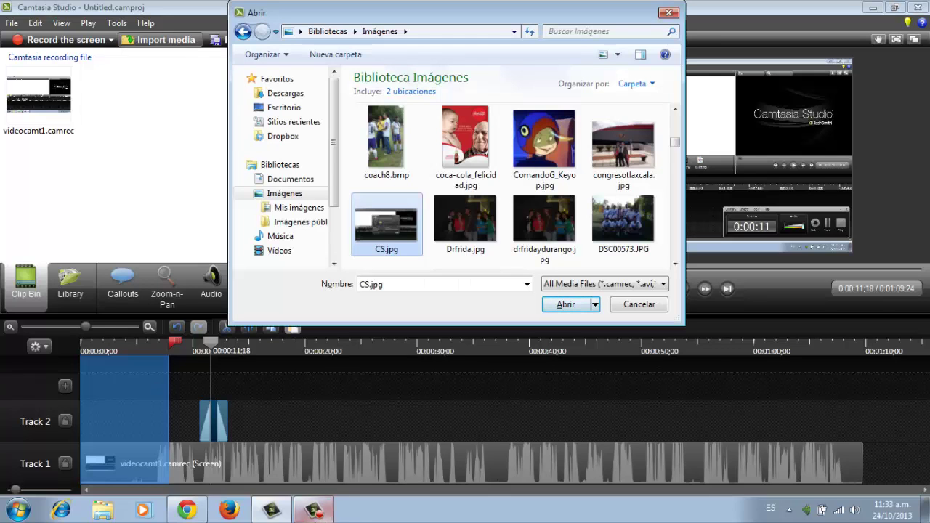
left_click(314, 479)
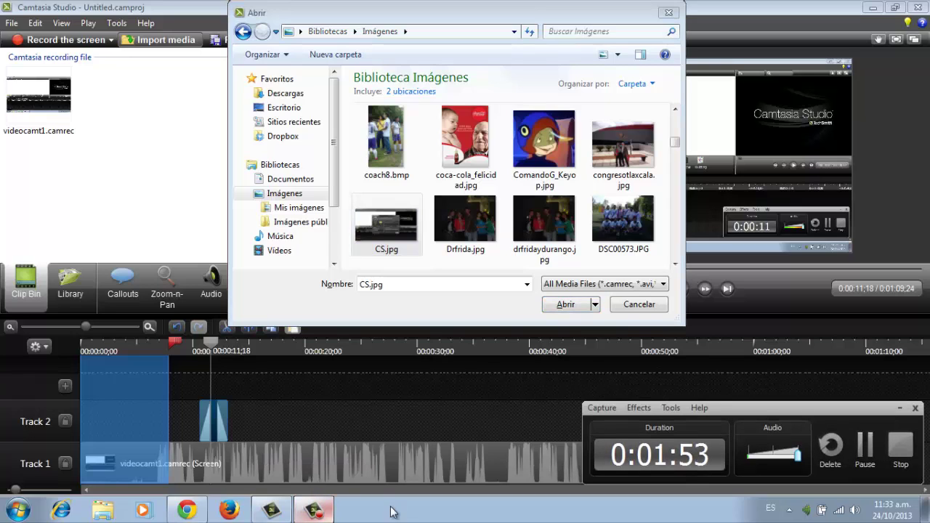
key("F9")
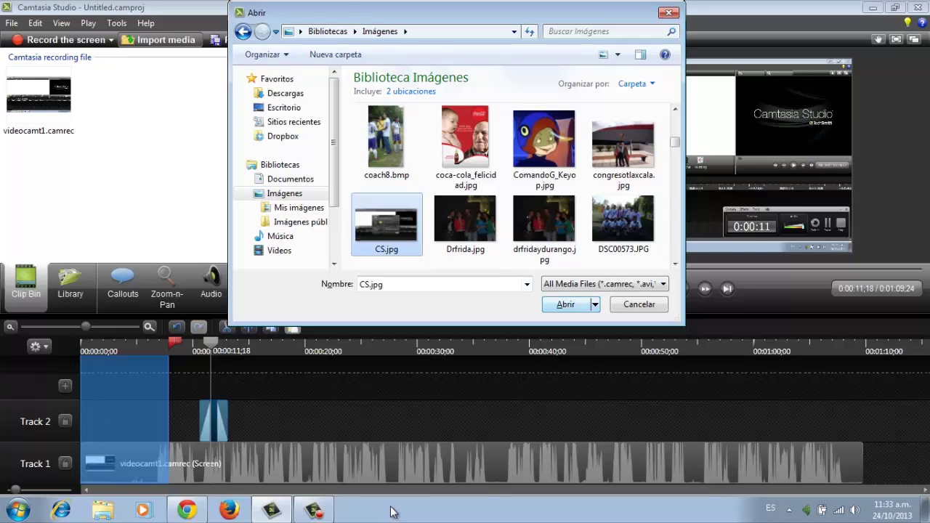
key("Return")
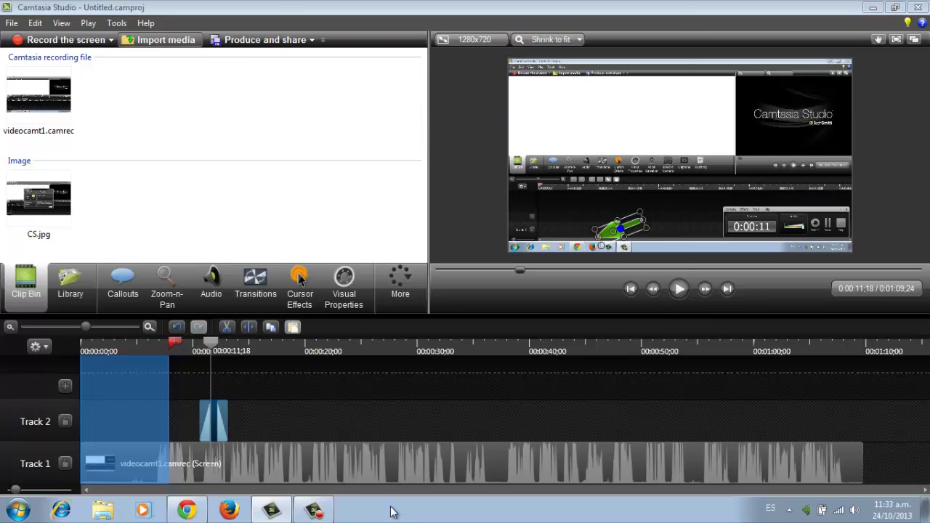
Step: Start another media import and open the The Who folder in the Música library
key("ctrl+i")
key("Down")
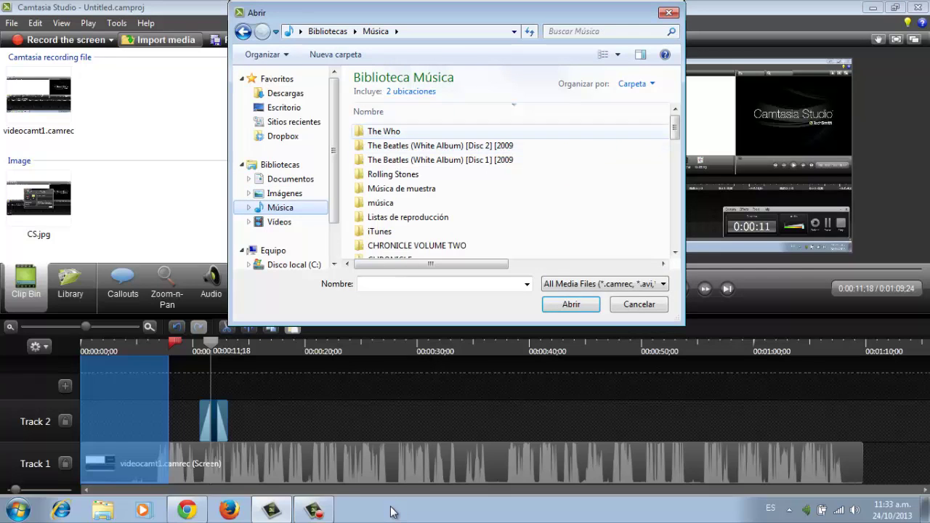
key("Tab")
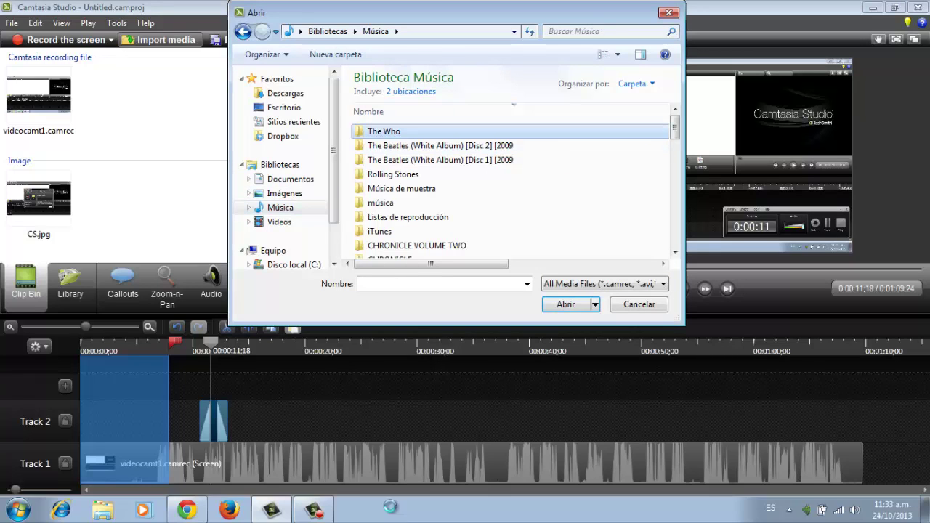
key("Return")
key("Down")
key("Down")
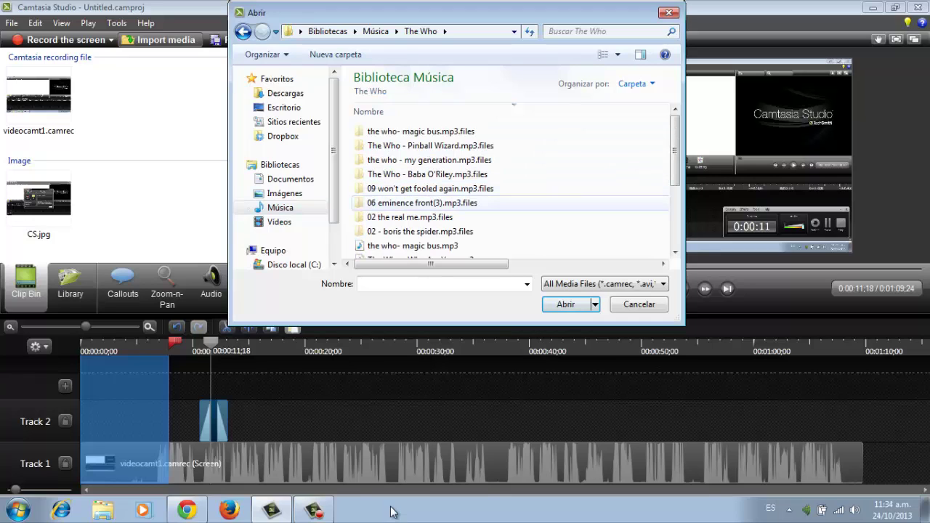
key("Up")
key("Up")
left_click(429, 160)
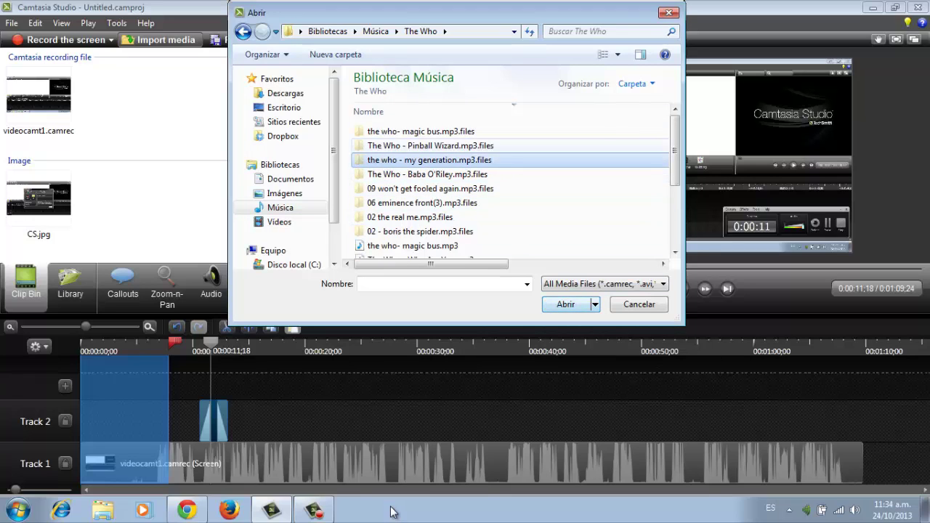
key("Return")
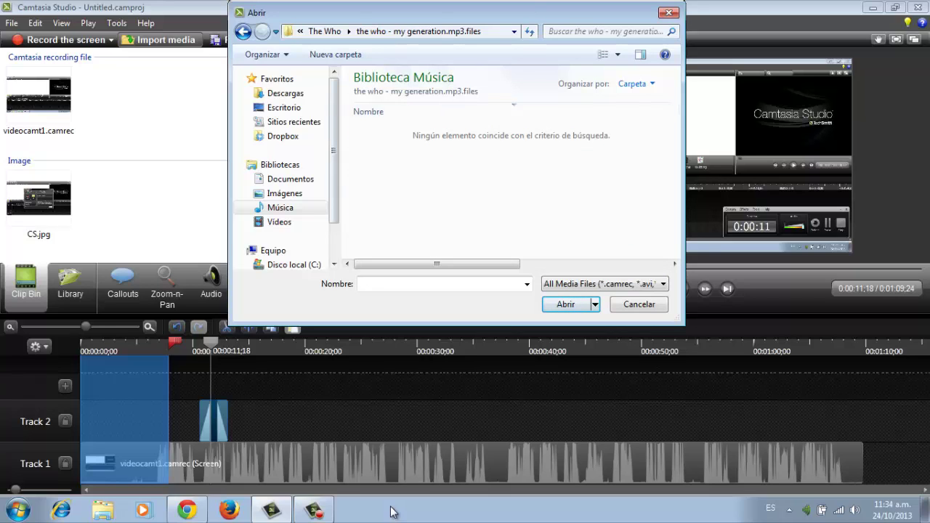
left_click(244, 31)
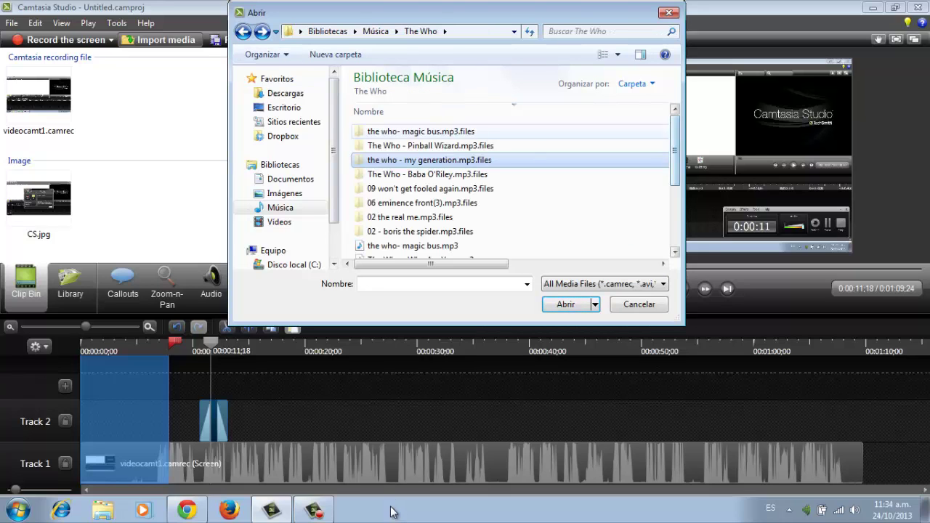
Step: Import the audio file the who - my generation.mp3 into the Clip Bin
left_click_drag(675, 147, 675, 209)
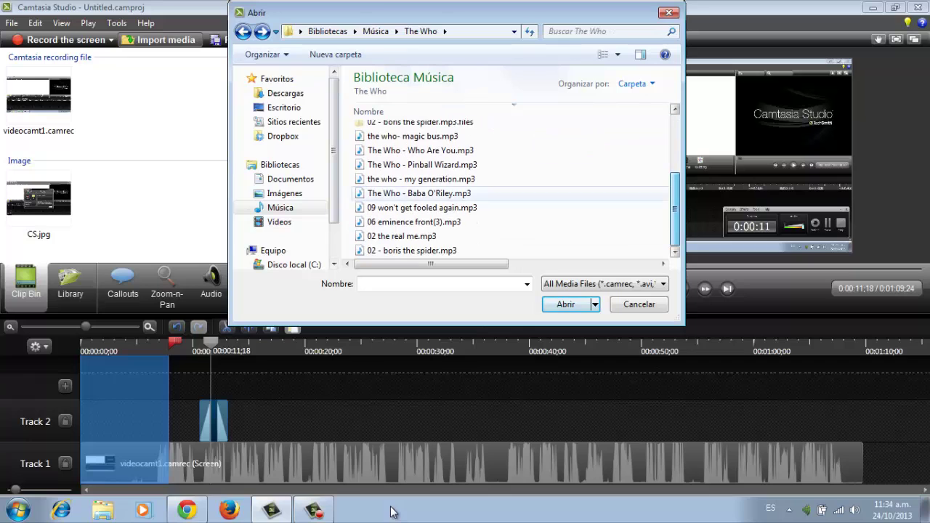
left_click(422, 179)
key("Return")
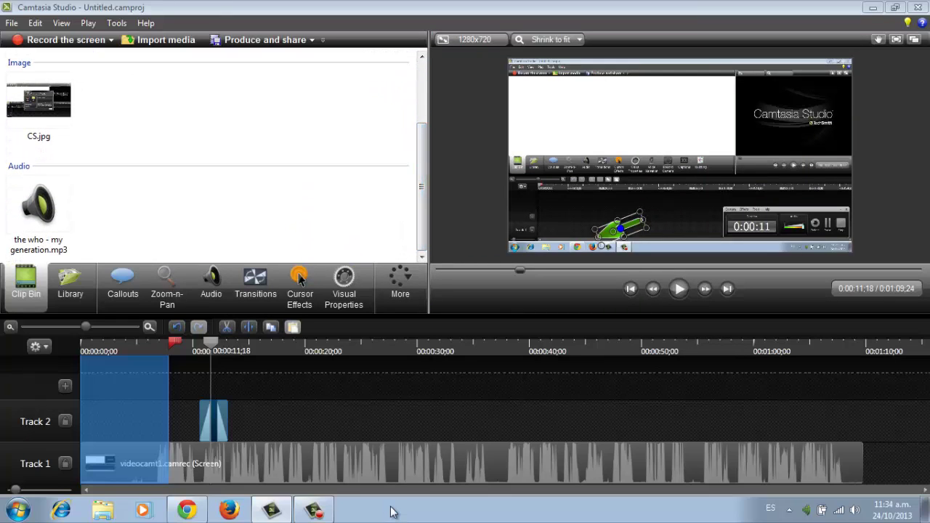
Step: Move the playhead to 0:00:22;21 and change the selected arrow callout into a Text callout reading Hola
left_click_drag(175, 342, 88, 341)
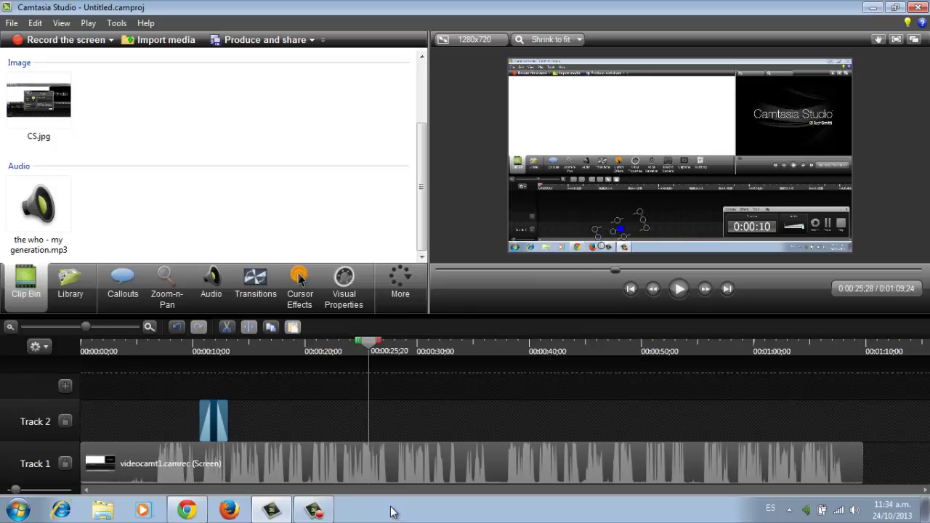
key("c")
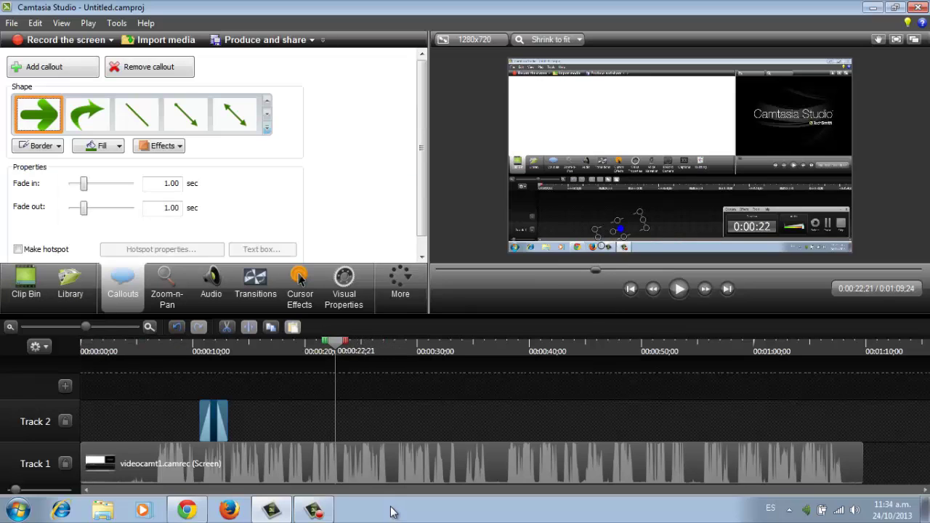
left_click(267, 128)
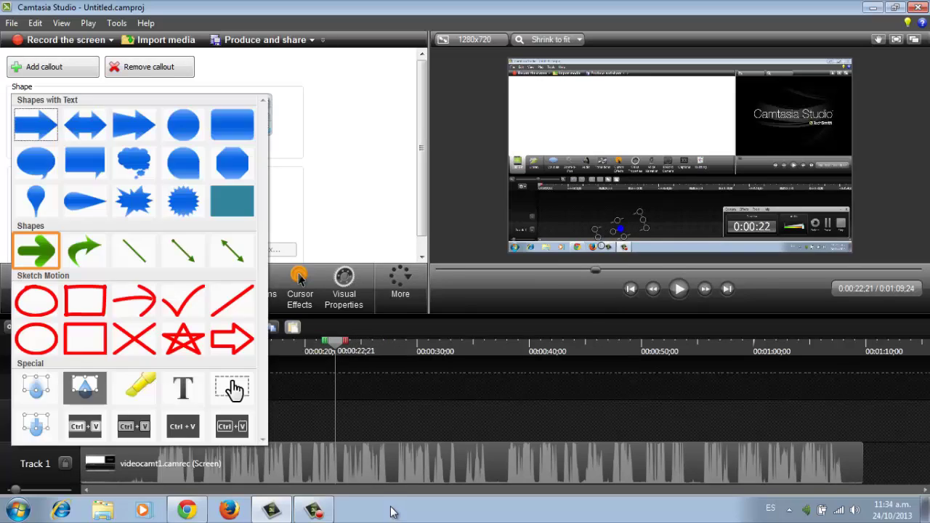
left_click(183, 388)
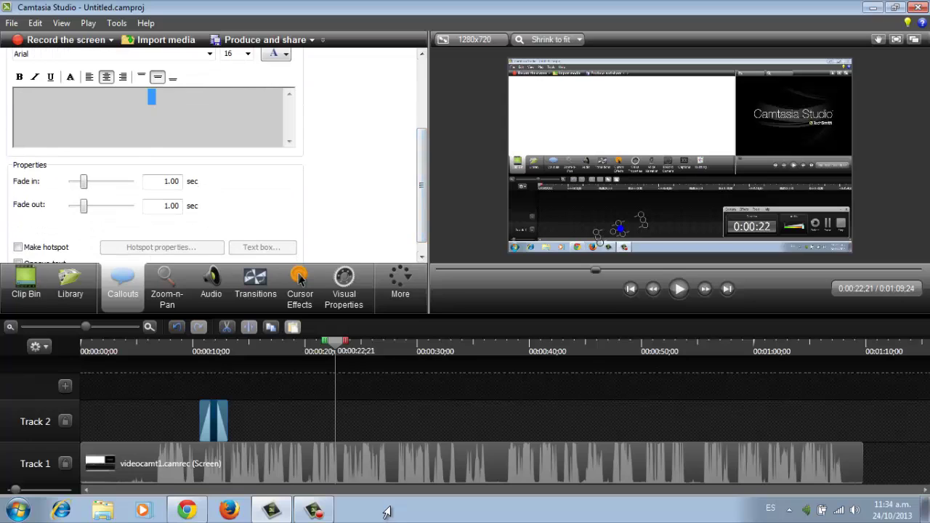
type("Hola")
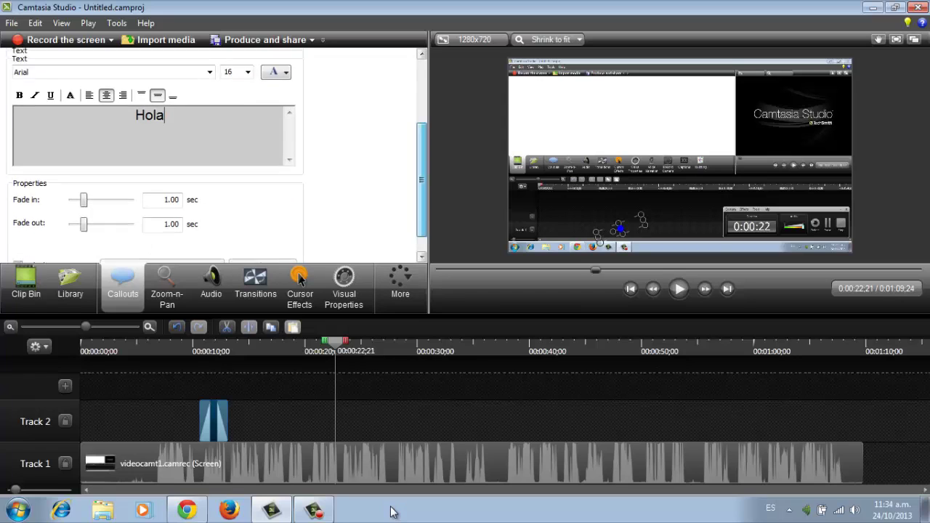
Step: Set the font size of the Hola callout text to 26
left_click_drag(166, 217, 131, 217)
left_click(248, 174)
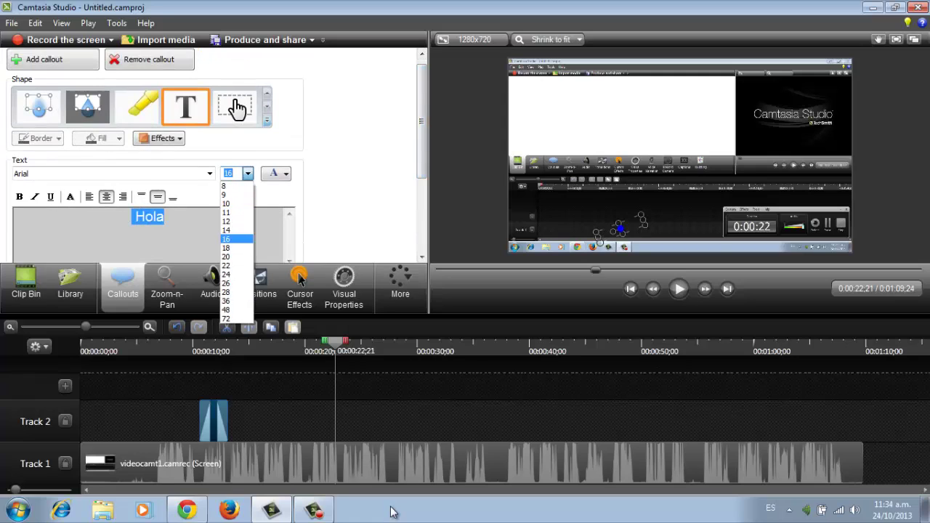
key("Down")
key("Down")
key("Down")
key("Down")
key("Down")
key("Return")
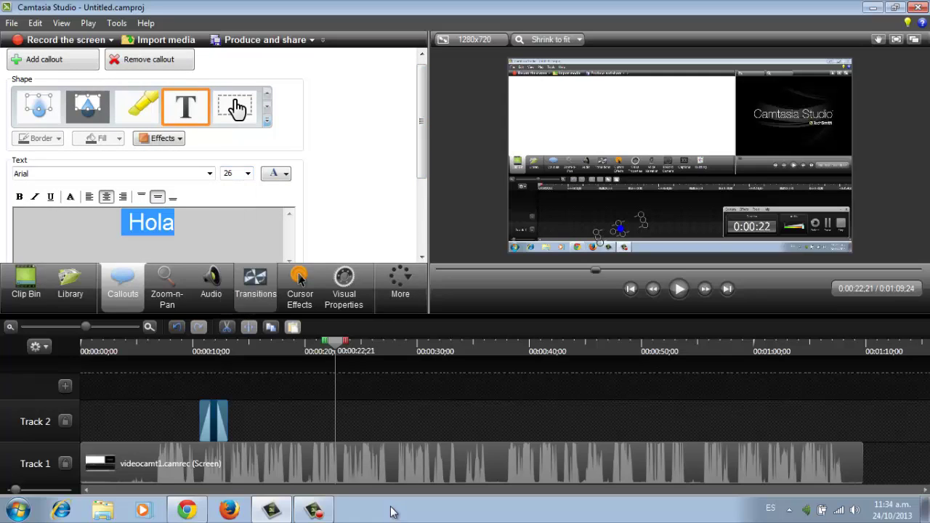
Step: Deselect the current callout and add a separate Text callout reading Hola on Track 2 at the playhead
left_click_drag(422, 121, 421, 183)
left_click(625, 139)
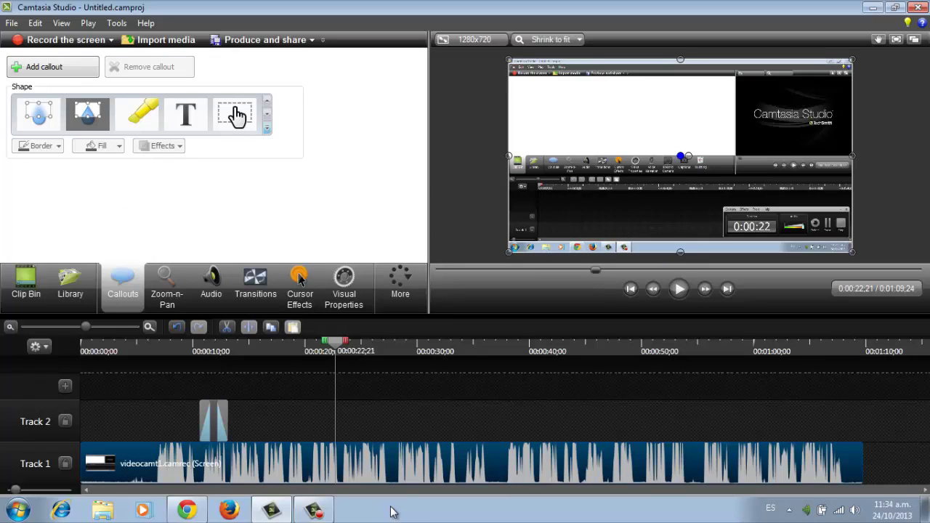
key("Tab")
left_click(267, 128)
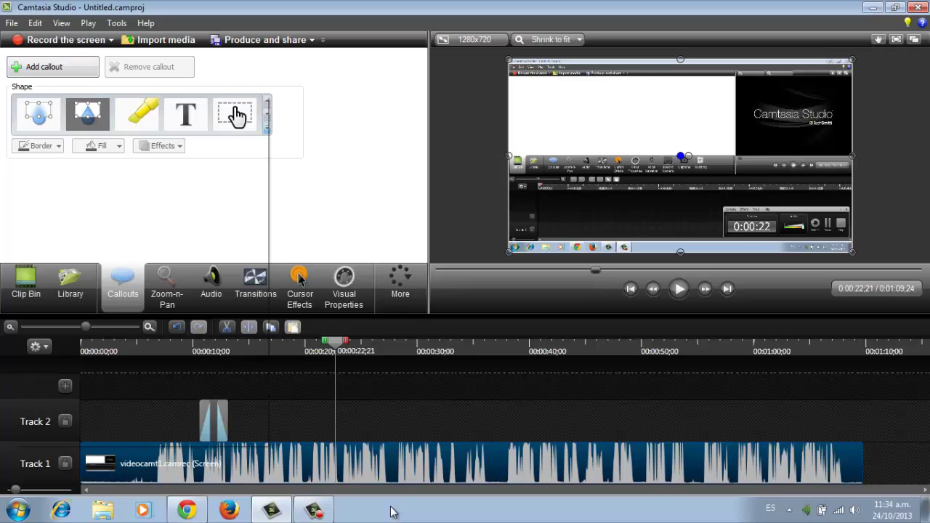
key("Up")
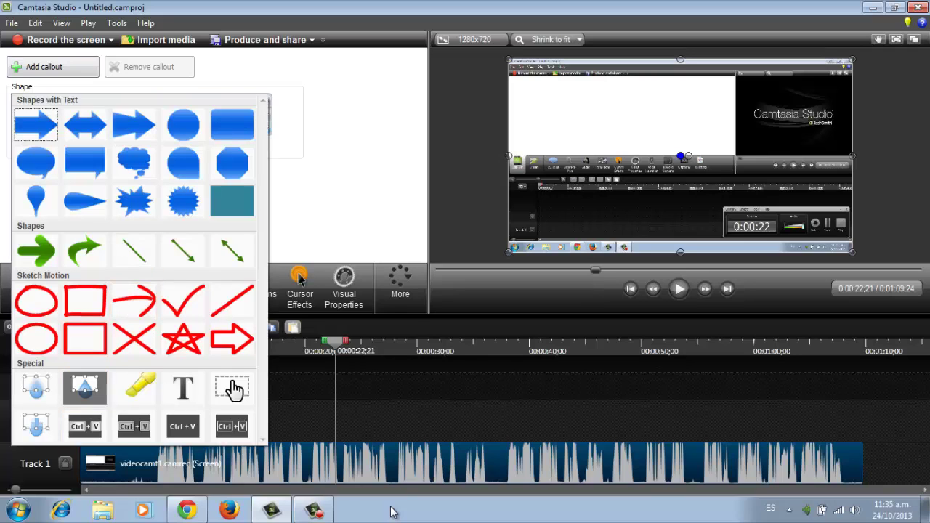
key("Right")
key("Right")
key("Return")
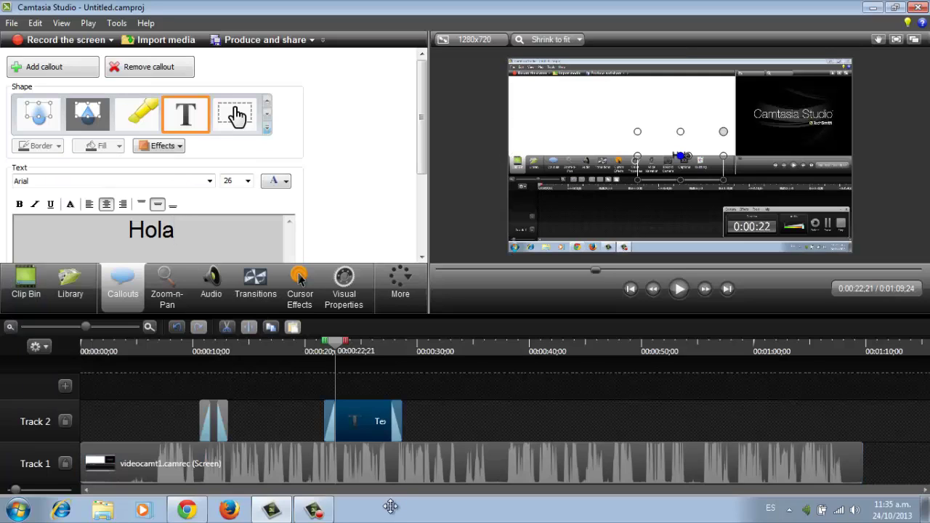
Step: Rotate and resize the Hola text callout, and place it over the blank white area of the preview
mouse_move(680, 156)
left_mouse_down()
mouse_move(712, 156)
mouse_move(645, 197)
mouse_move(657, 210)
left_mouse_up()
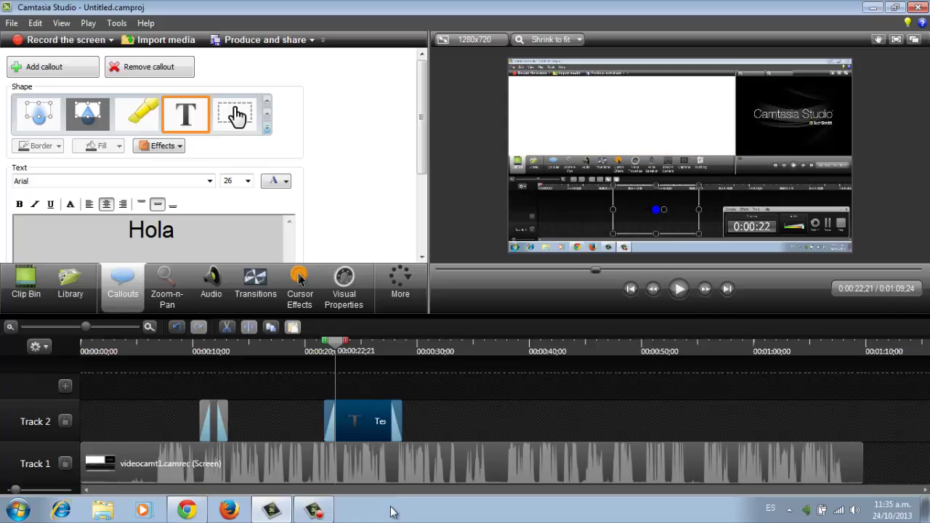
left_click_drag(664, 210, 656, 202)
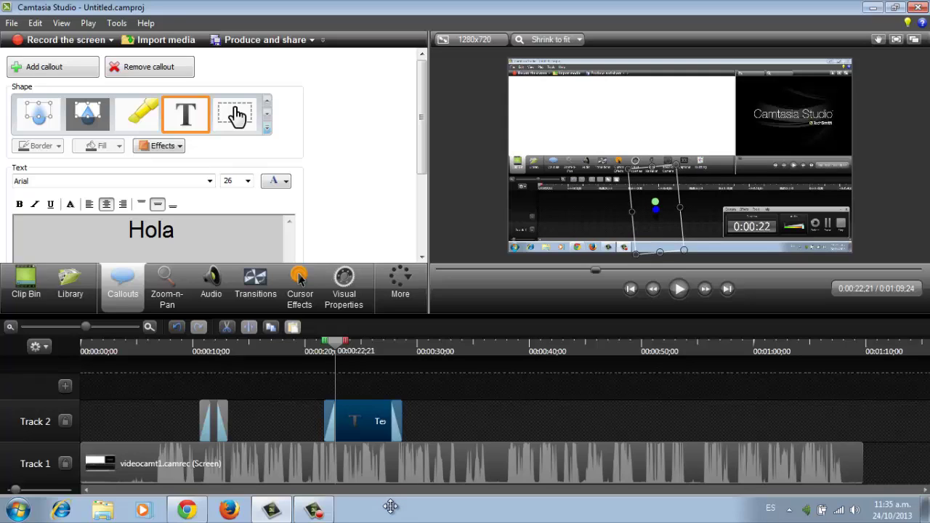
mouse_move(628, 169)
left_mouse_down()
mouse_move(596, 225)
mouse_move(639, 229)
left_mouse_up()
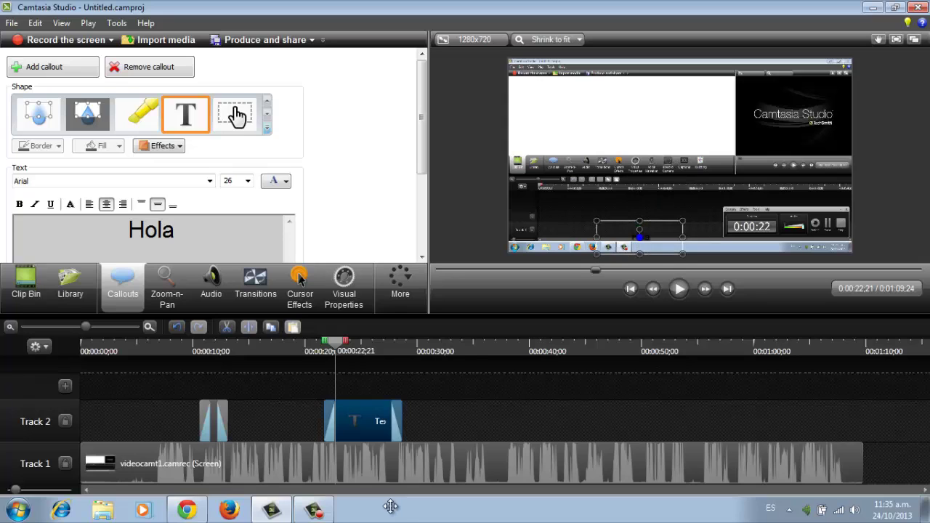
left_click(643, 200)
left_click(641, 237)
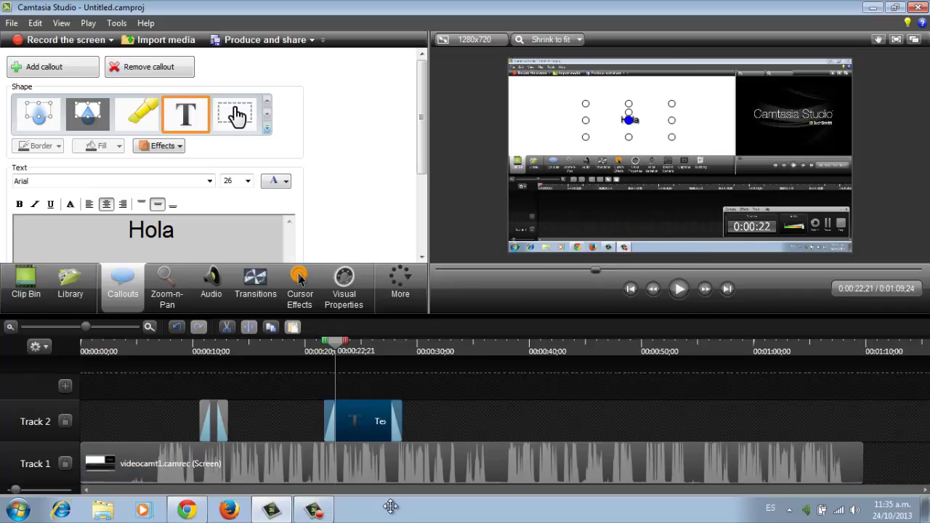
left_click(647, 196)
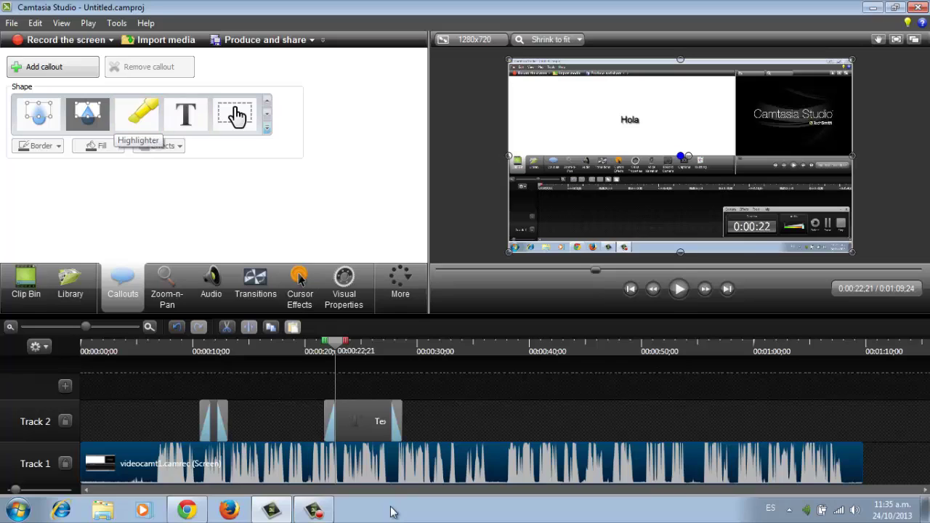
Step: Place CS.jpg on a new Track 3 at about 0:00:34 and the who - my generation.mp3 on Track 4
left_click(26, 283)
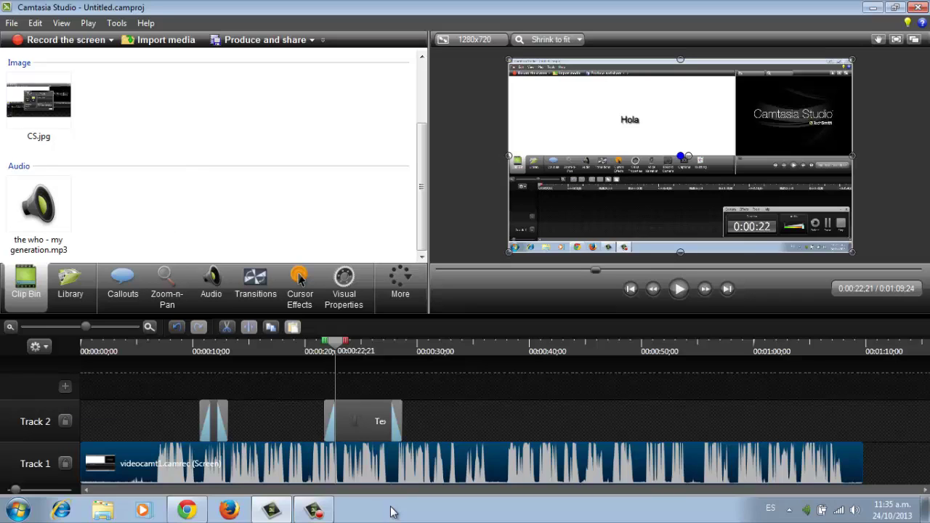
left_click(66, 387)
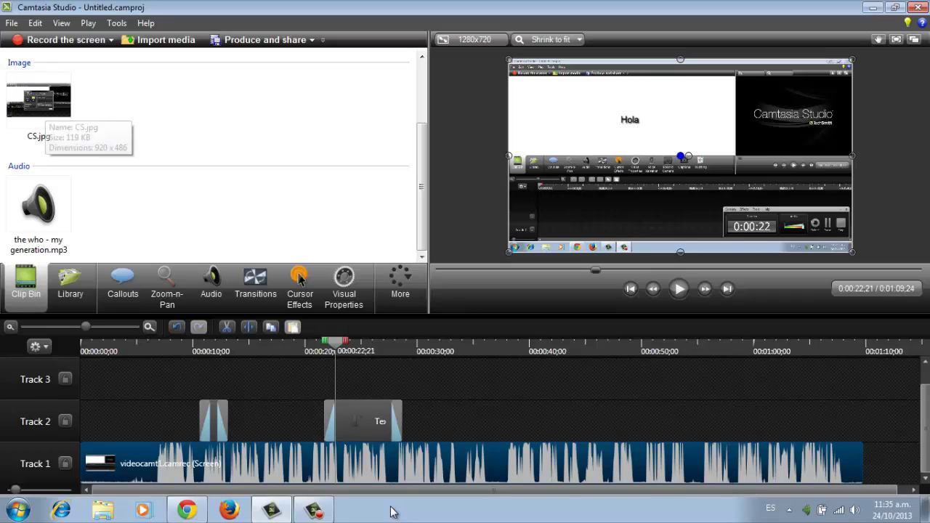
left_click_drag(44, 107, 218, 379)
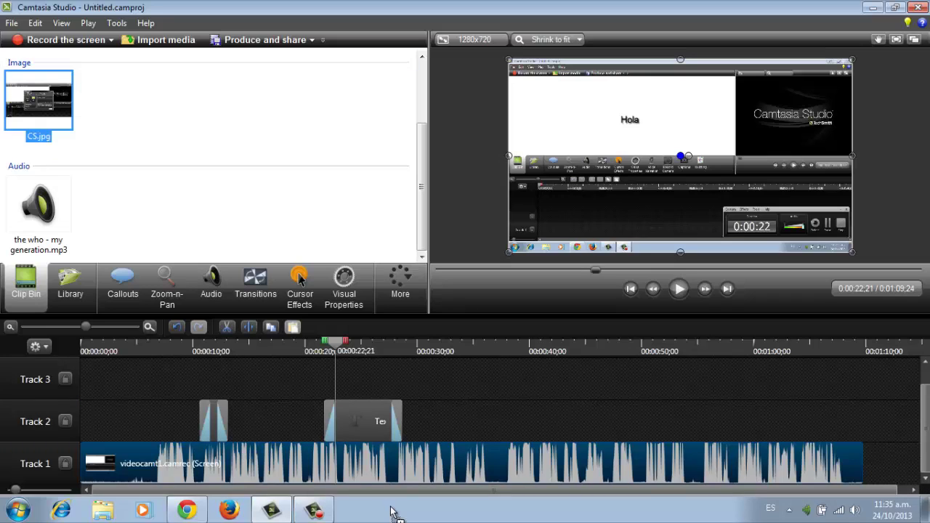
left_click_drag(390, 511, 391, 512)
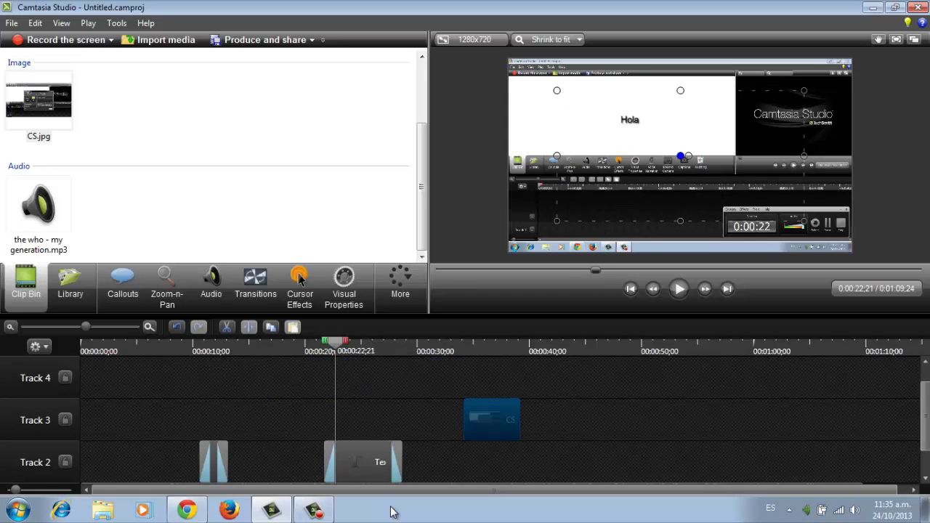
mouse_move(39, 207)
left_mouse_down()
mouse_move(88, 280)
mouse_move(218, 378)
mouse_move(530, 378)
left_mouse_up()
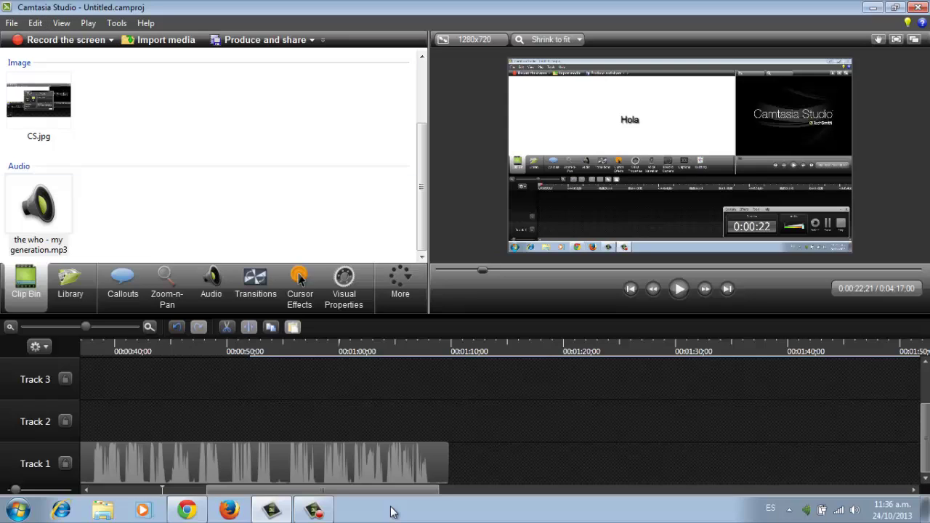
left_click(12, 23)
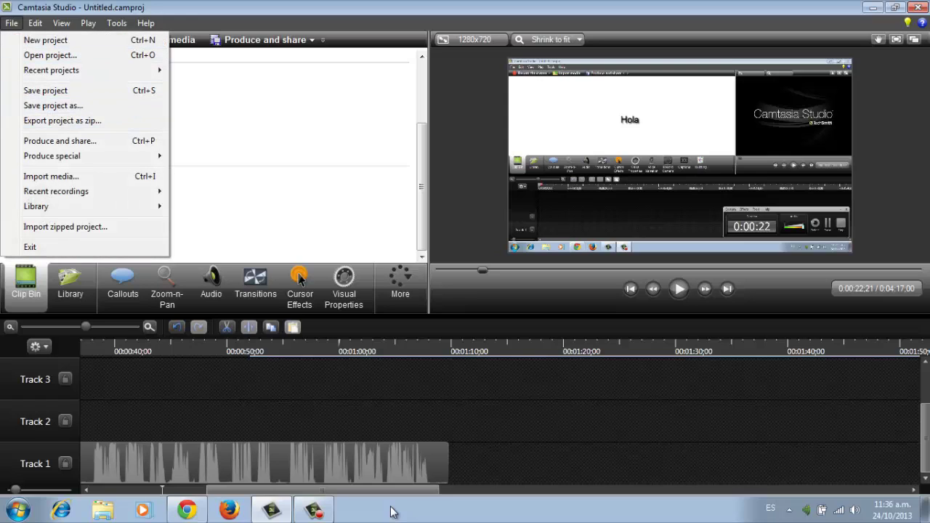
key("Escape")
key("Tab")
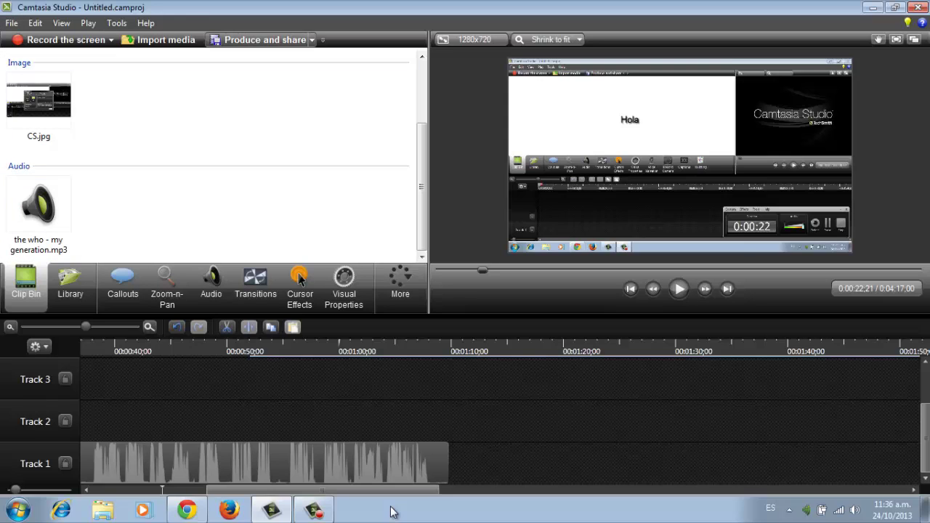